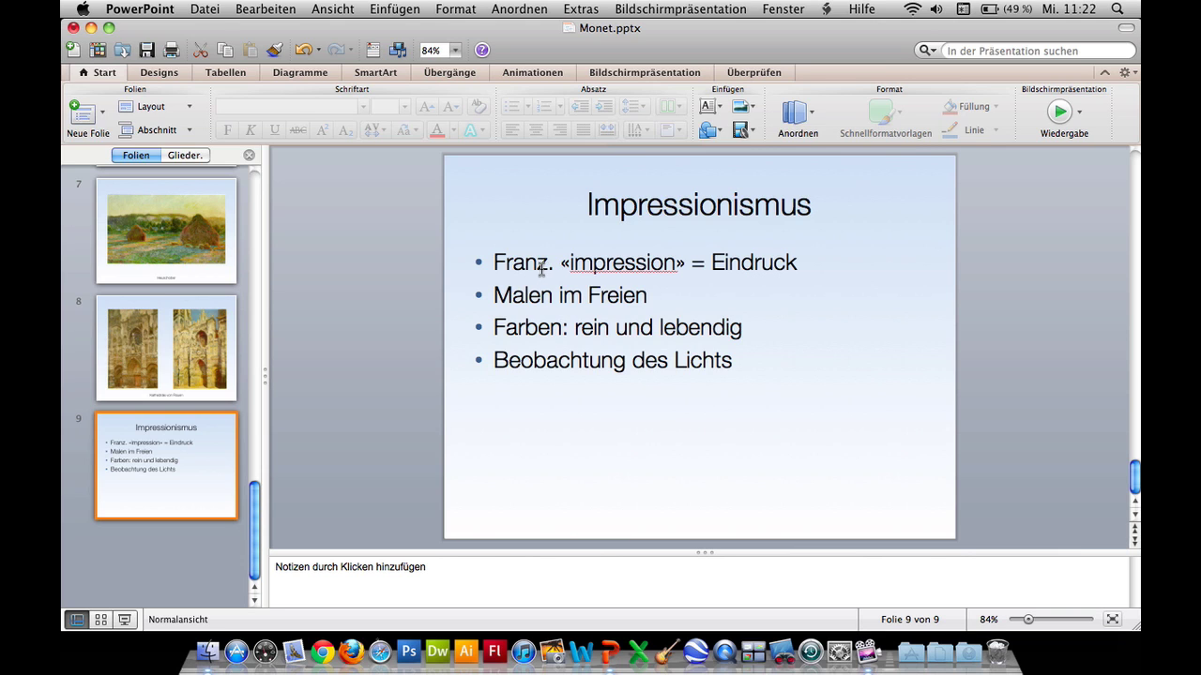
# Select the bullet-list text box on slide 9, just below the title
pyautogui.click(471, 234)
pyautogui.click(472, 260)
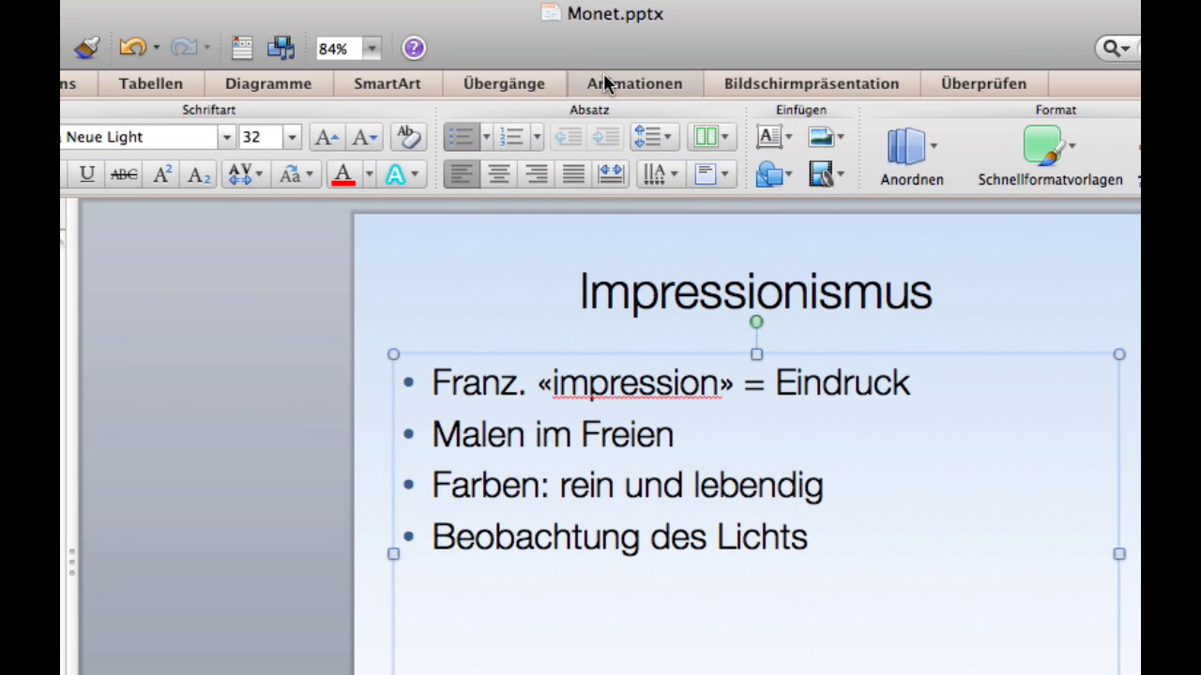
# Apply the Erscheinen entrance effect to slide 9's four bullets
pyautogui.click(605, 82)
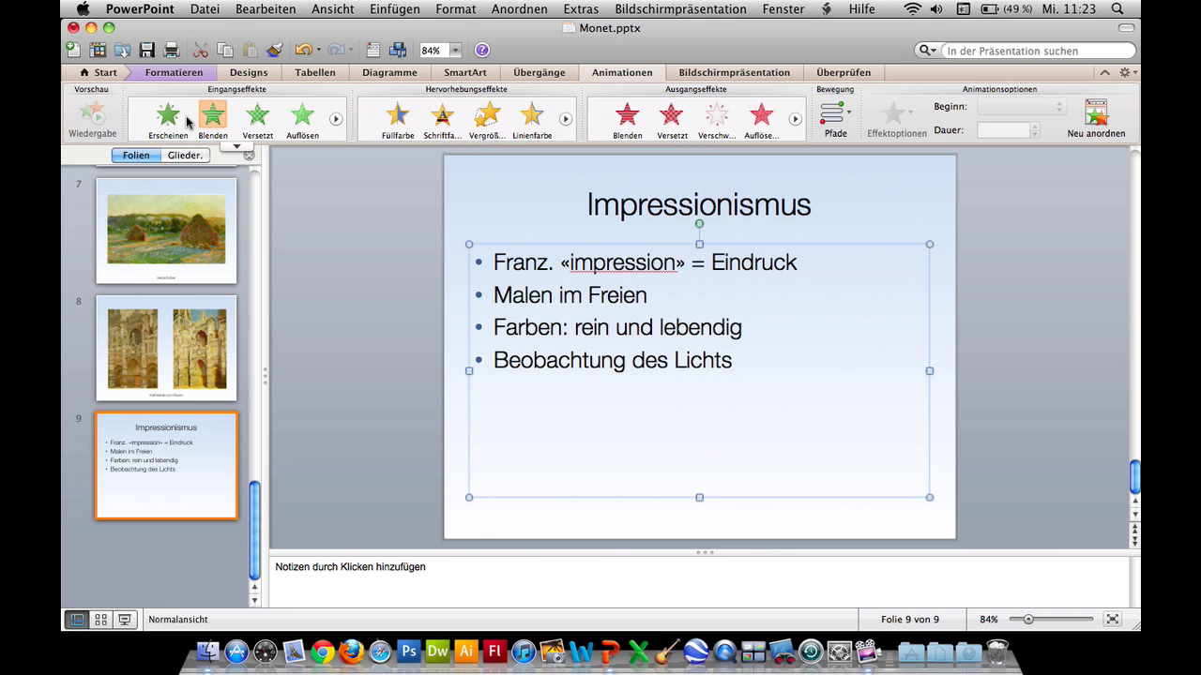
pyautogui.click(172, 117)
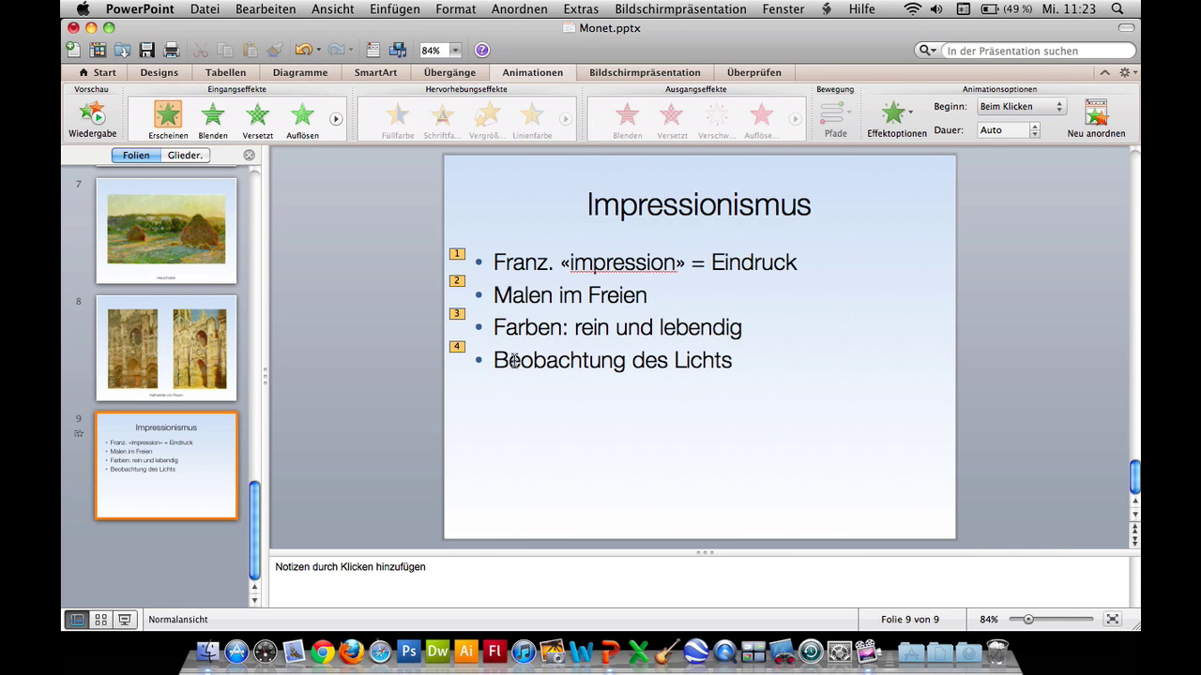
# Play slide 9 full-screen, reveal the bullets one by one, then return to editing
pyautogui.click(124, 620)
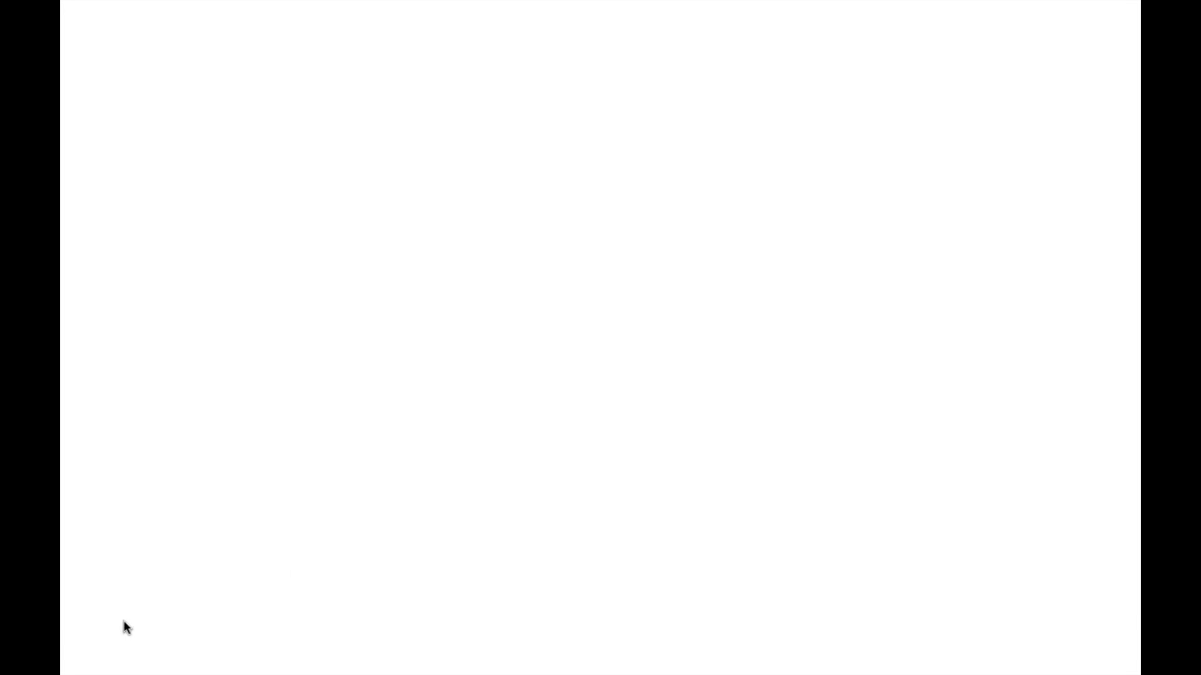
pyautogui.press('space')
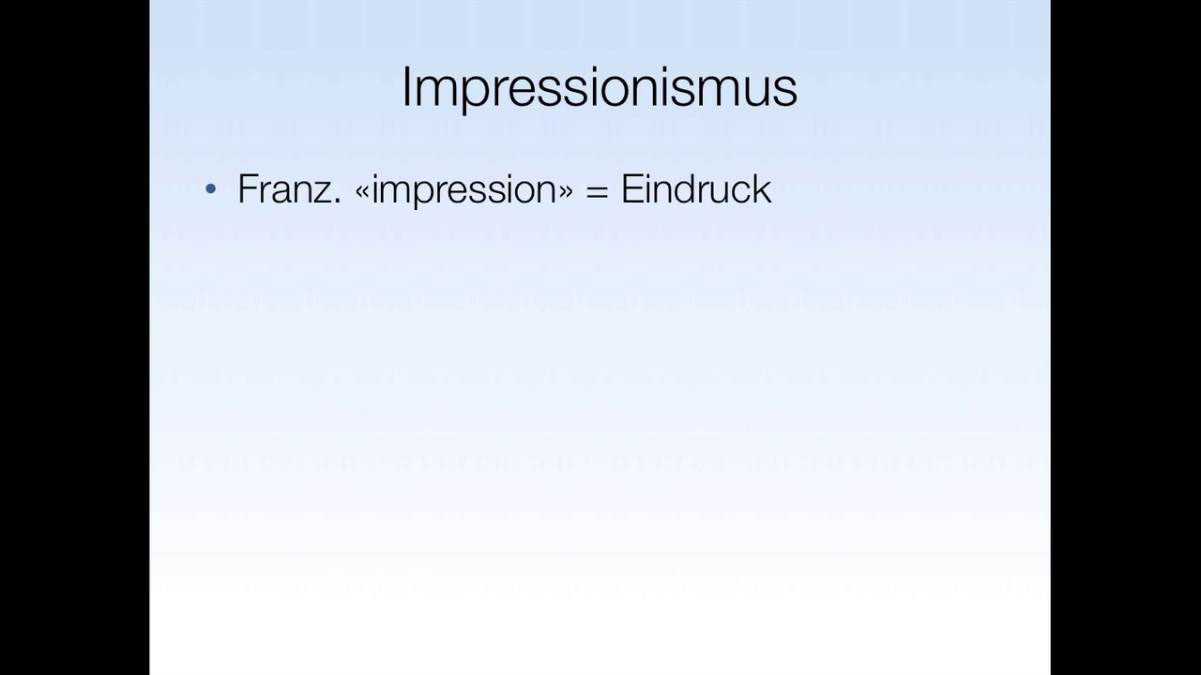
pyautogui.press('space')
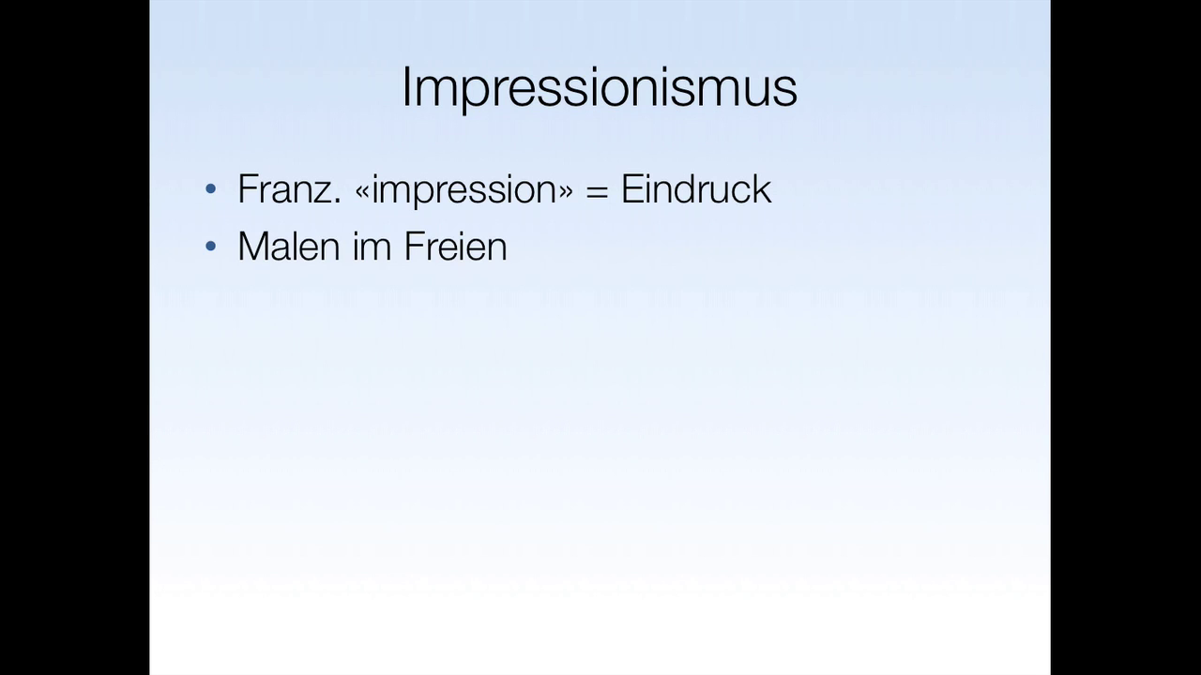
pyautogui.press('space')
pyautogui.press('space')
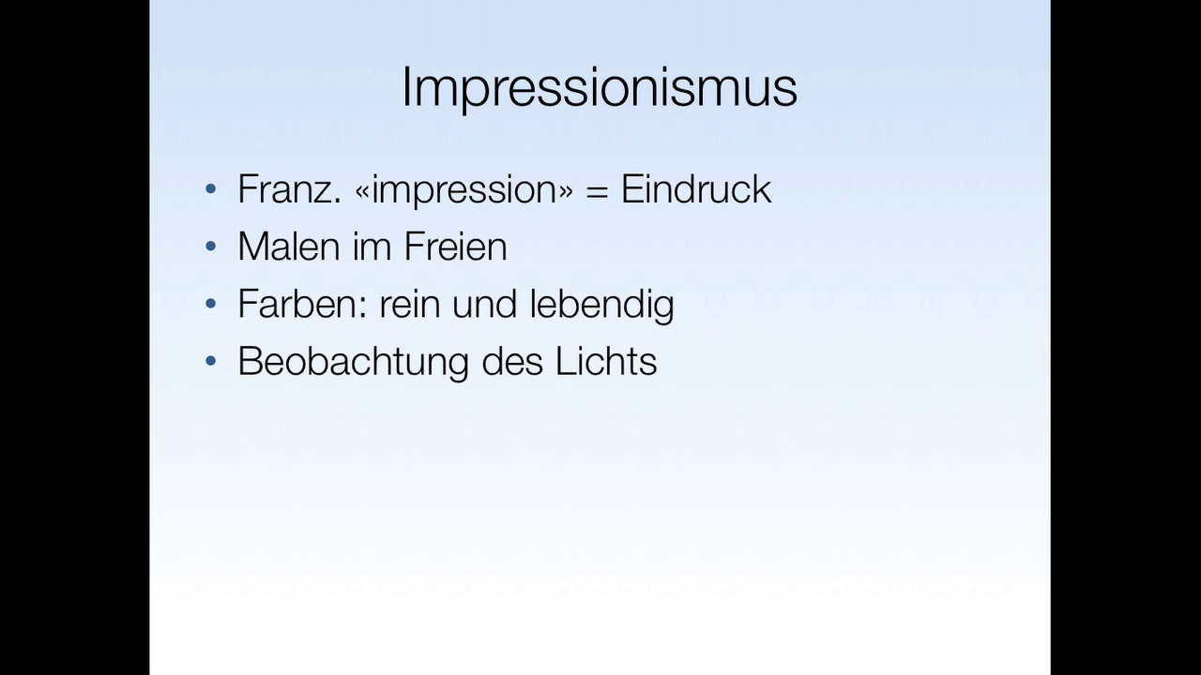
pyautogui.press('Escape')
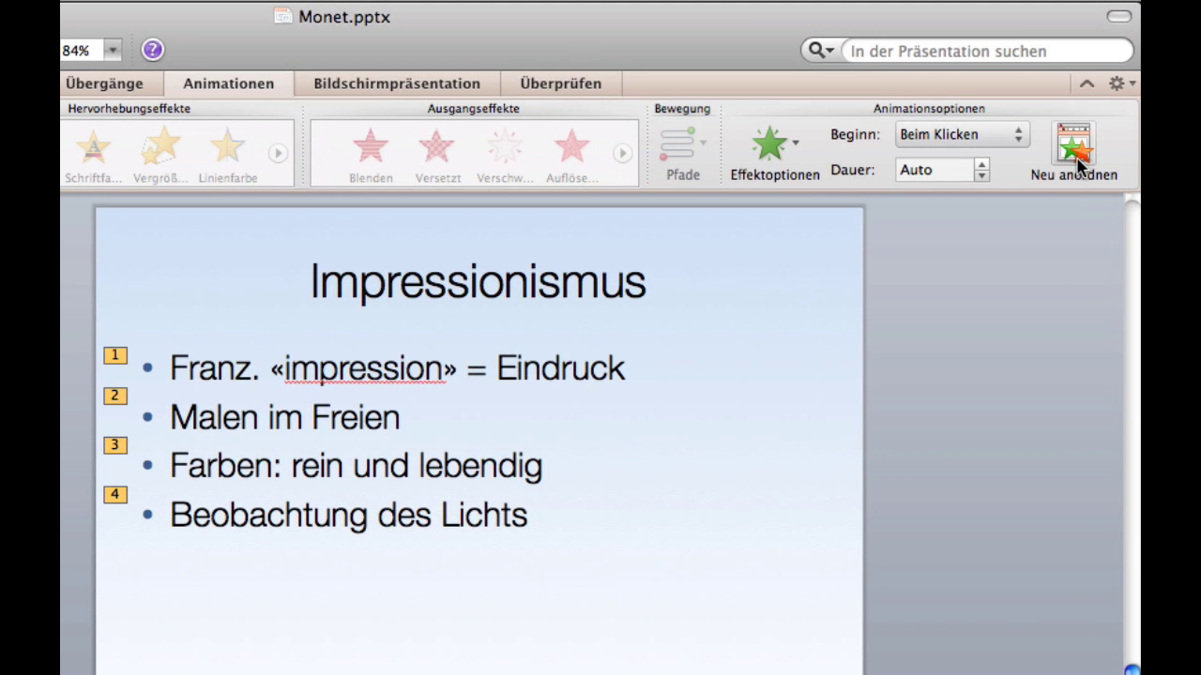
# List each bullet's animation separately and show the effect options for the fourth bullet
pyautogui.click(1075, 154)
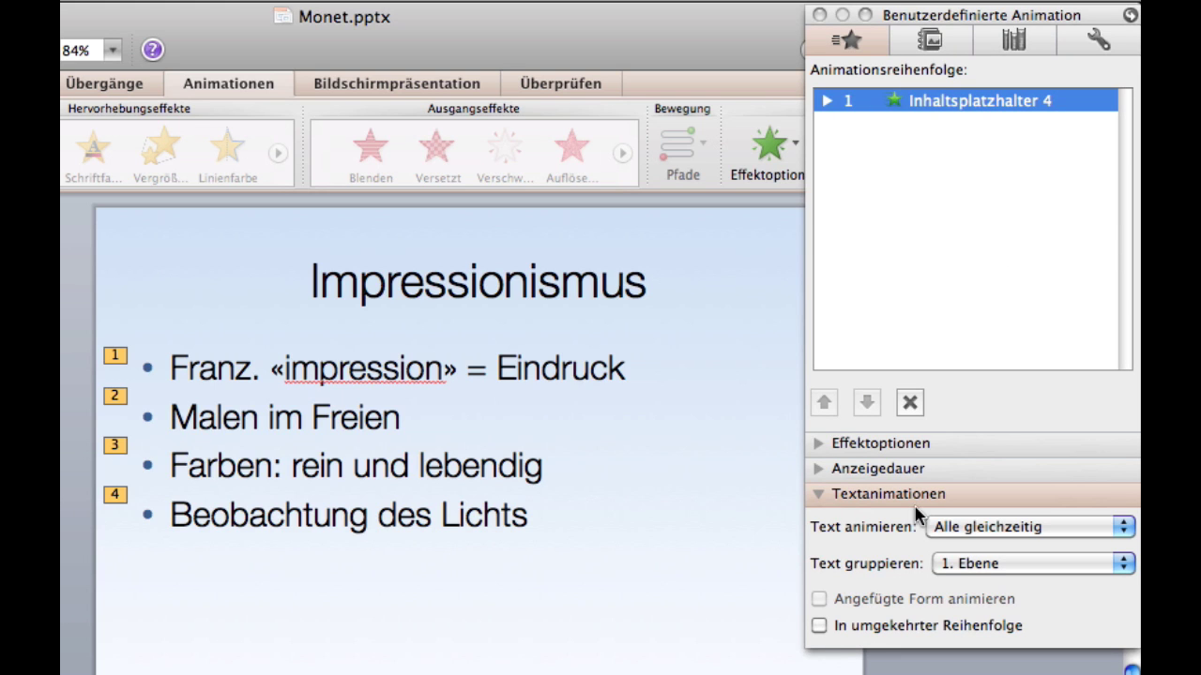
pyautogui.click(829, 101)
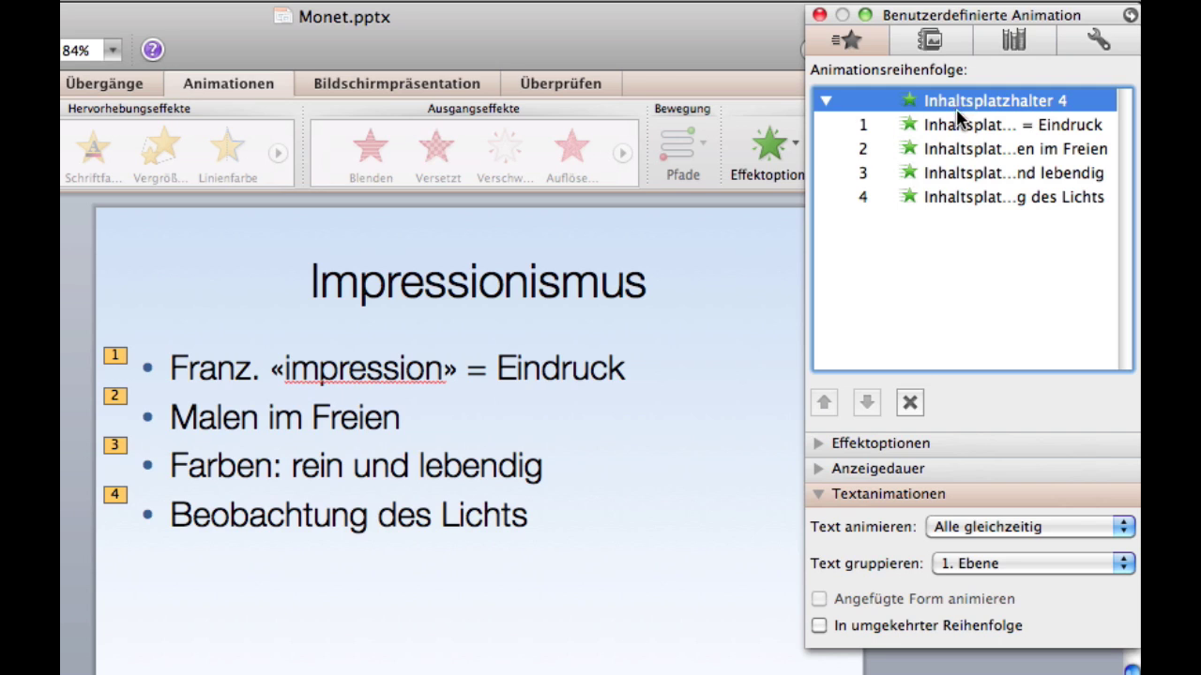
pyautogui.click(953, 195)
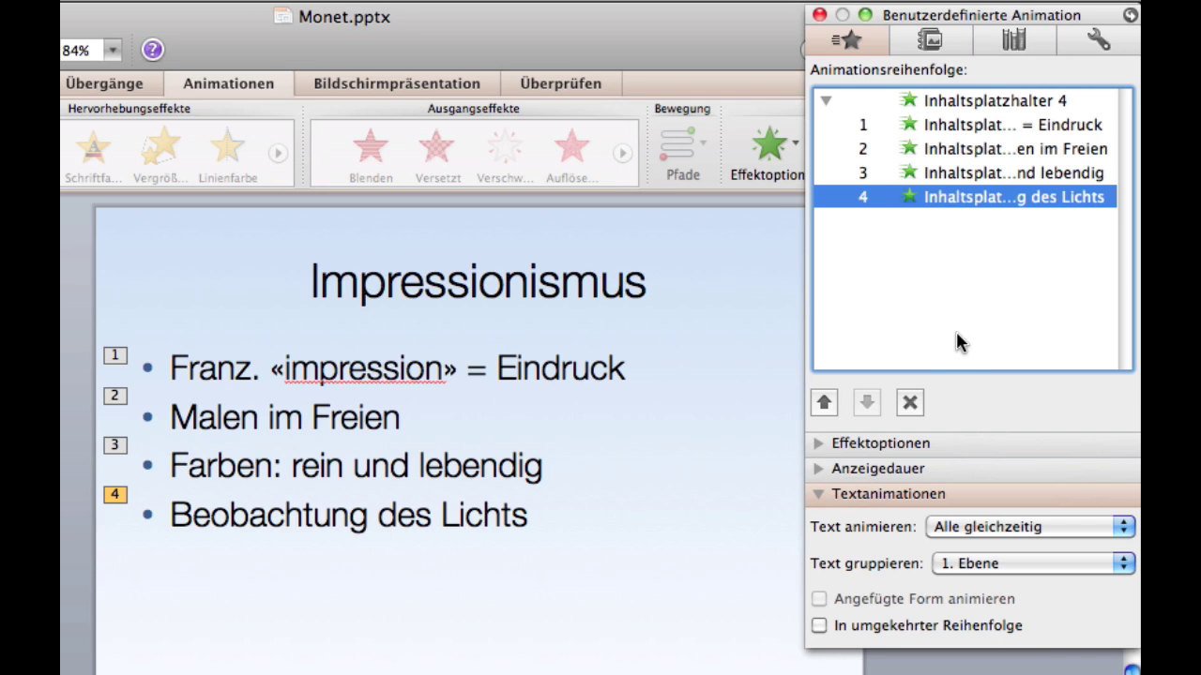
pyautogui.click(818, 442)
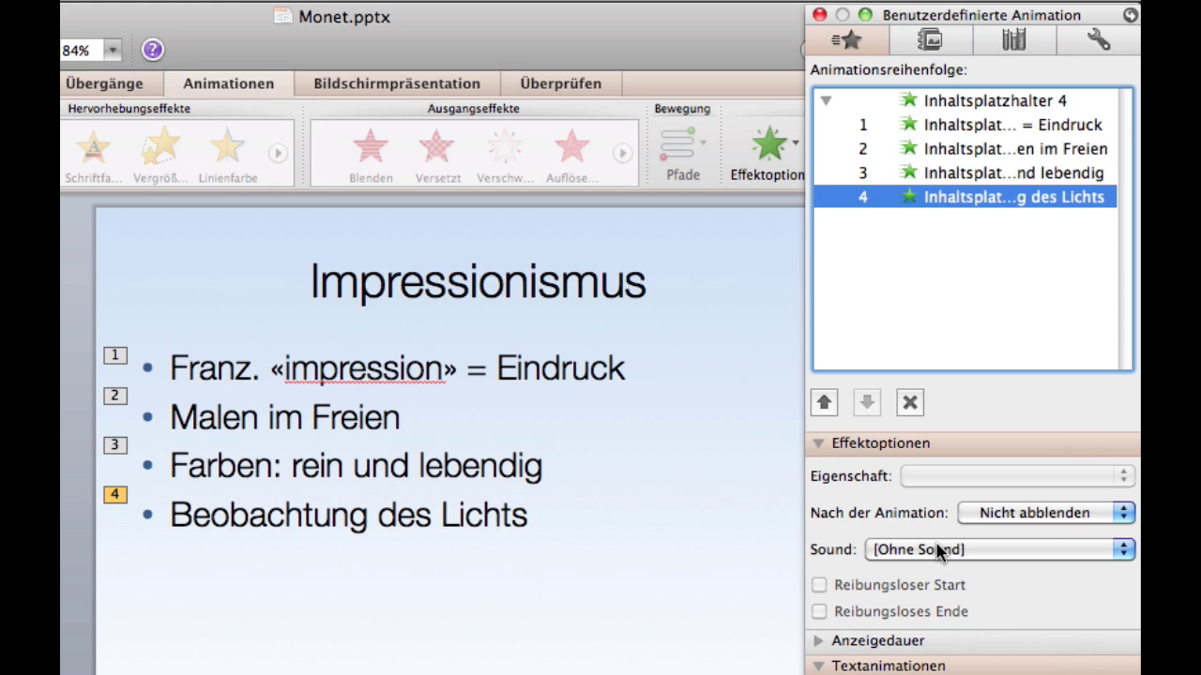
# Show the fourth bullet's timing and keep it starting Beim Klicken with 0-second delay
pyautogui.click(818, 445)
pyautogui.click(832, 469)
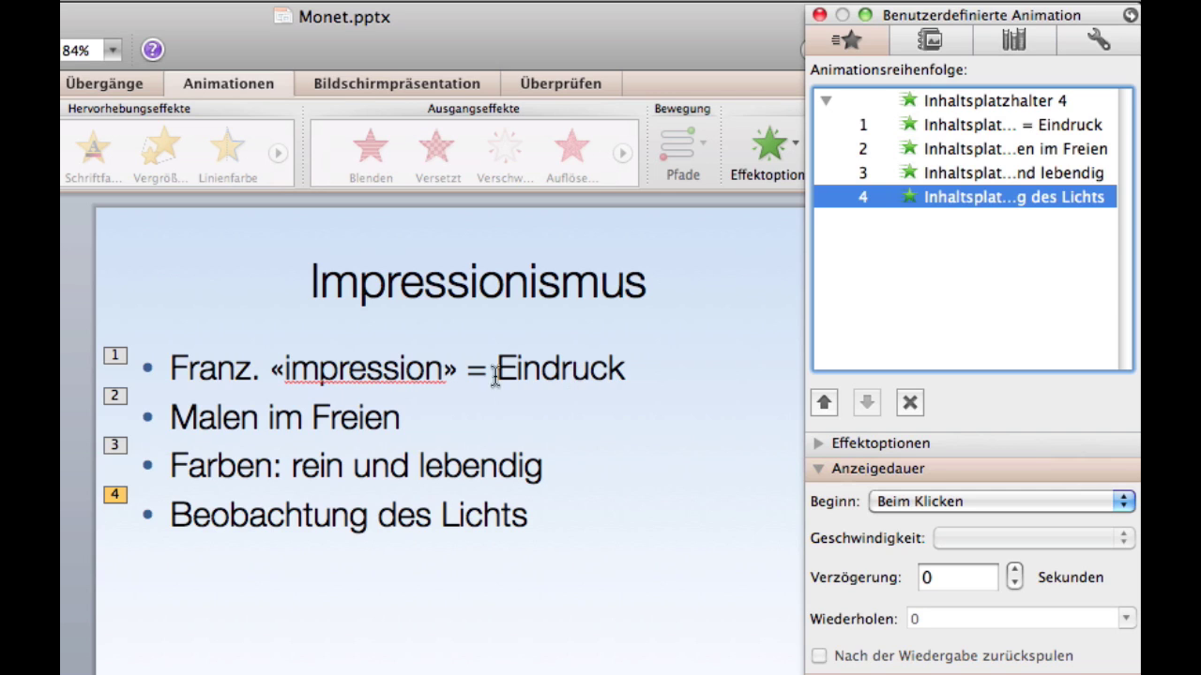
pyautogui.click(918, 507)
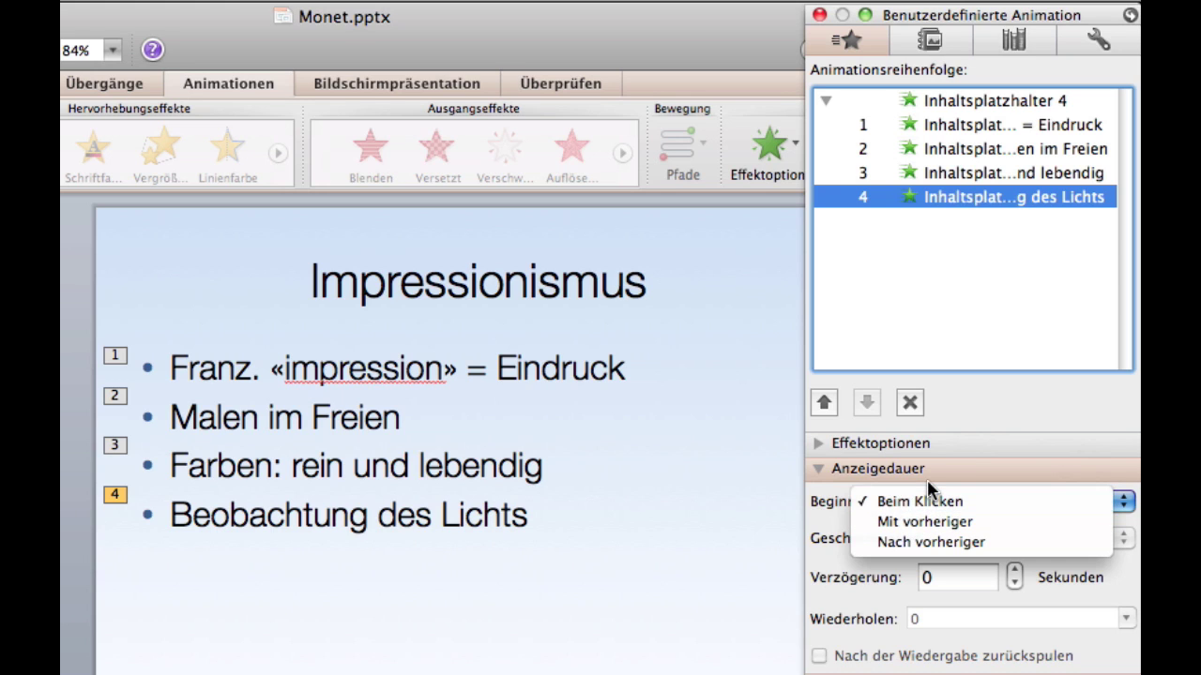
pyautogui.click(927, 501)
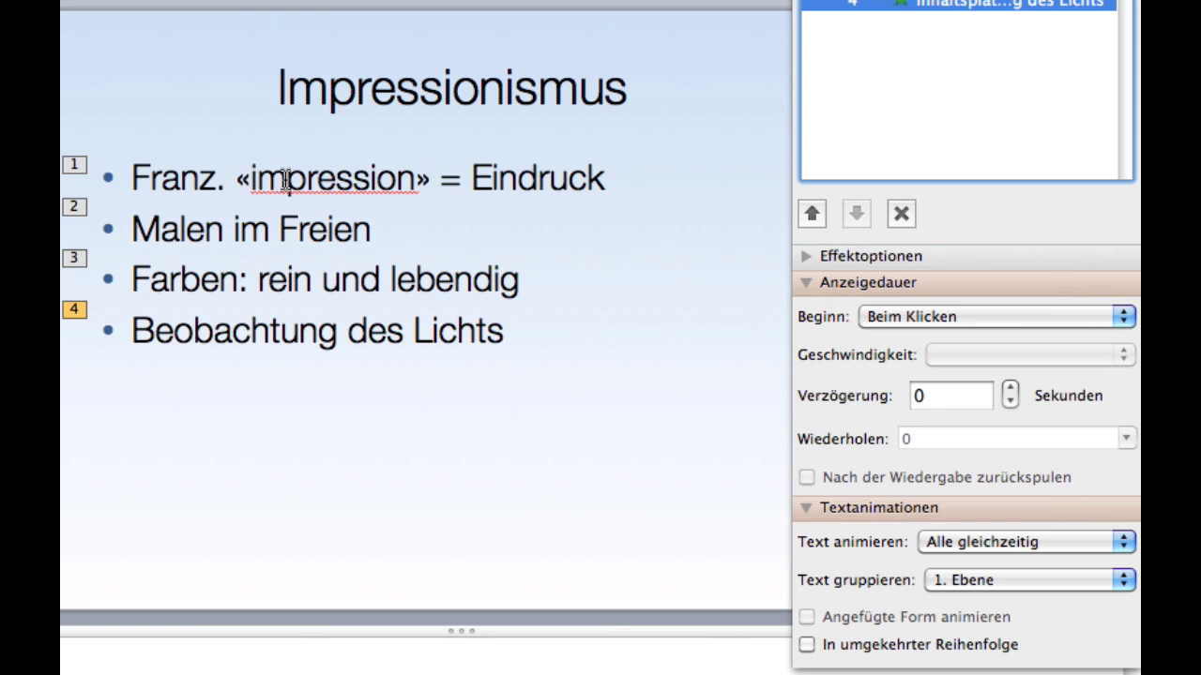
# Keep the text grouped by first-level paragraphs, then display slide 8 with the cathedral paintings
pyautogui.click(949, 581)
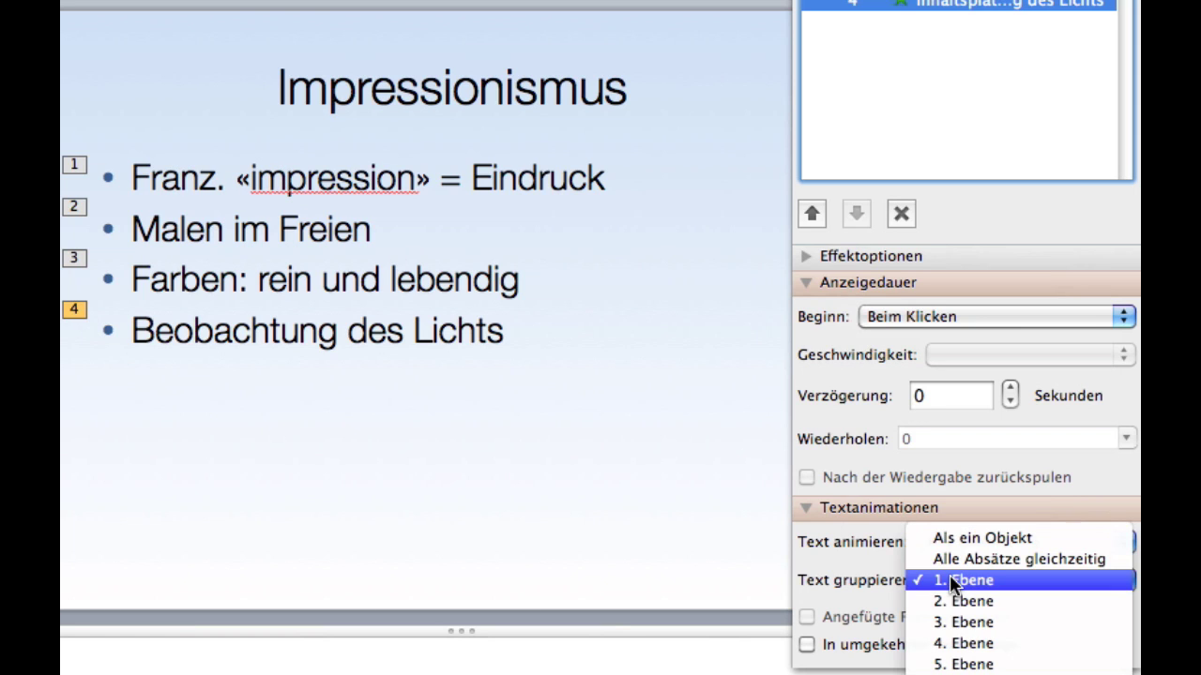
pyautogui.click(865, 545)
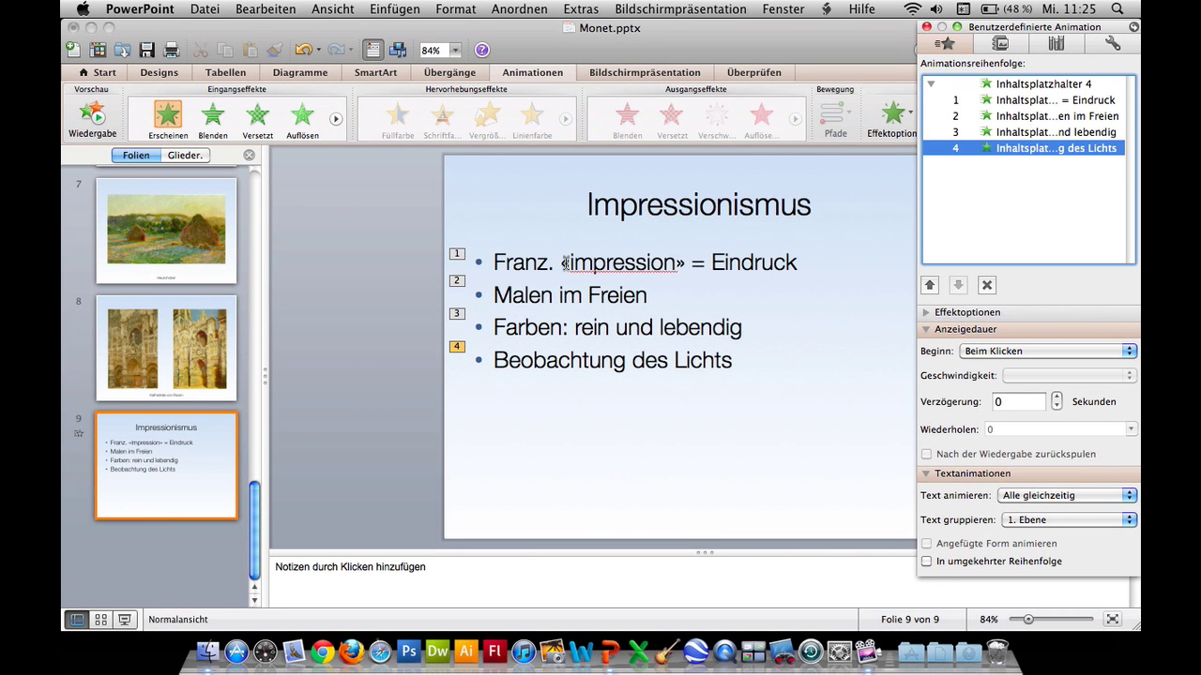
pyautogui.click(168, 350)
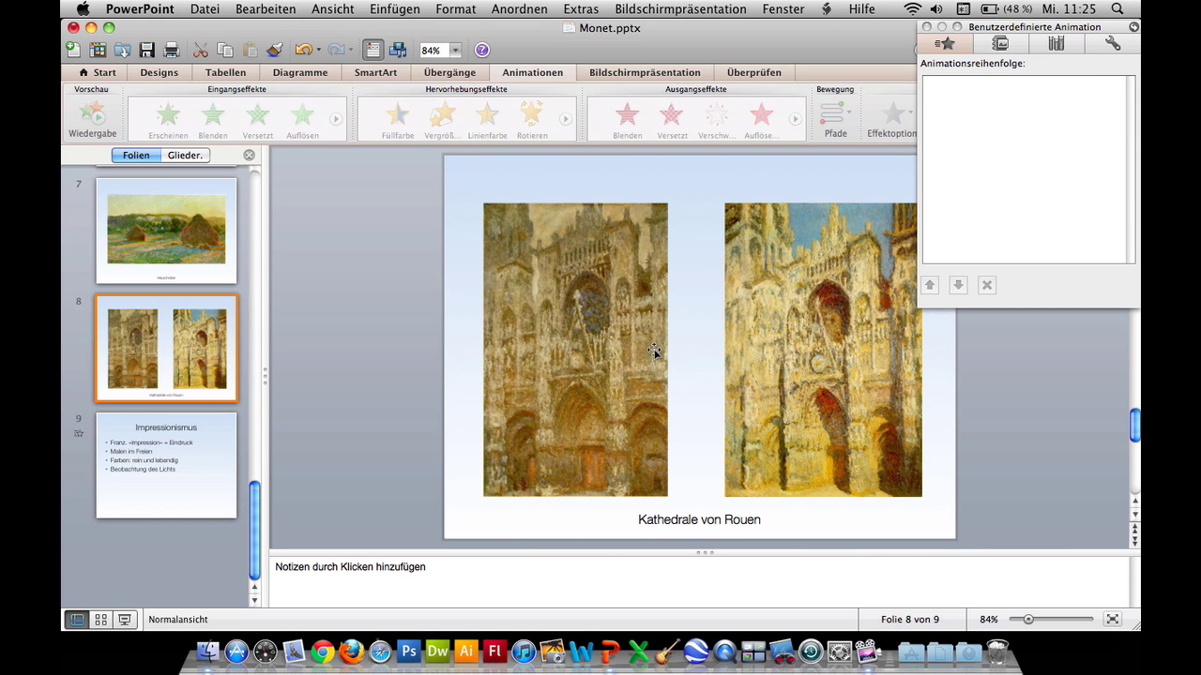
# Try Blenden, Auflösen and Hineinfliegen on the left cathedral painting, settling on Erscheinen
pyautogui.click(621, 347)
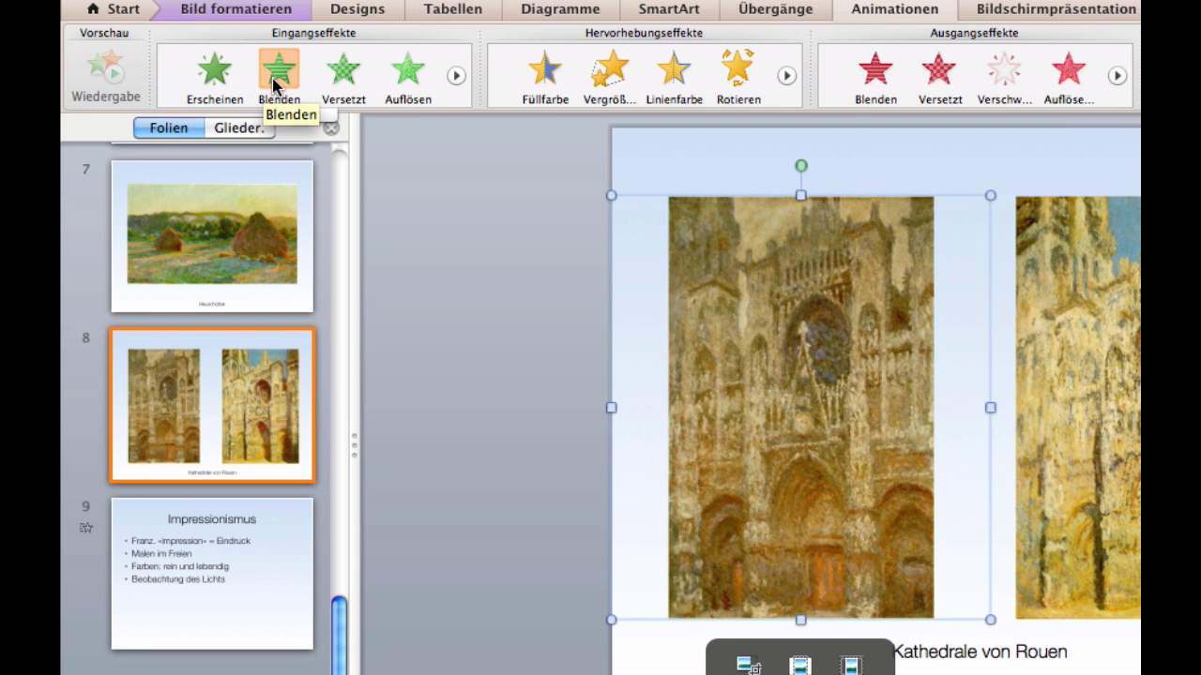
pyautogui.click(274, 85)
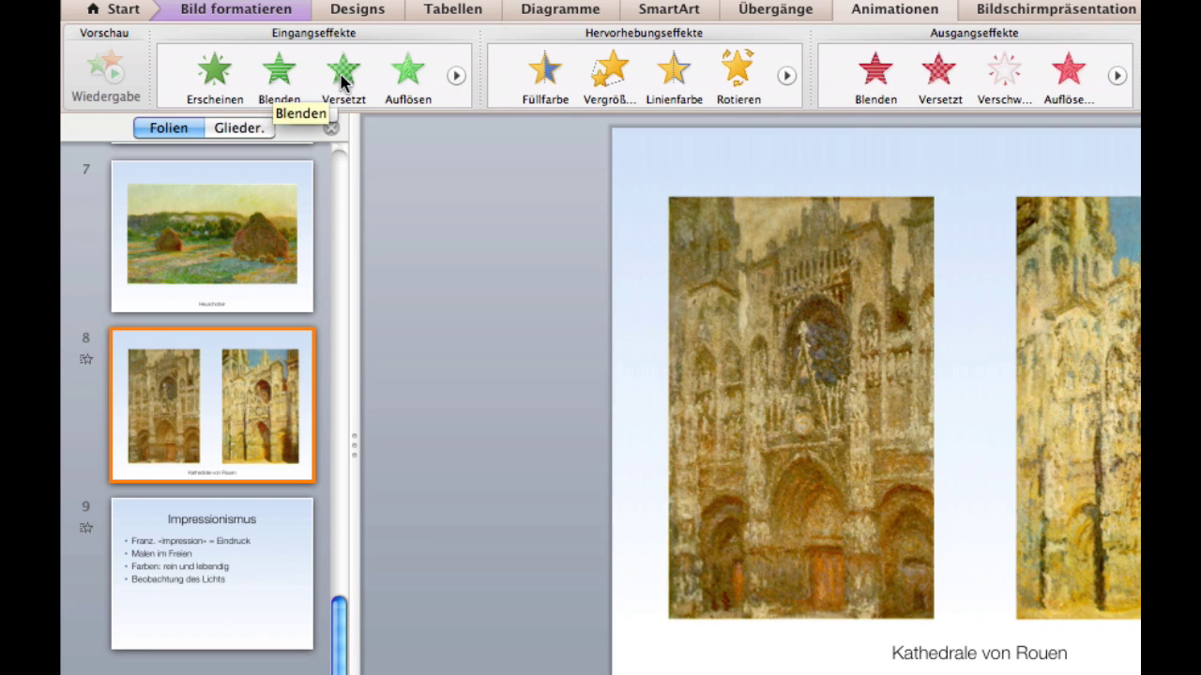
pyautogui.click(278, 85)
pyautogui.click(392, 79)
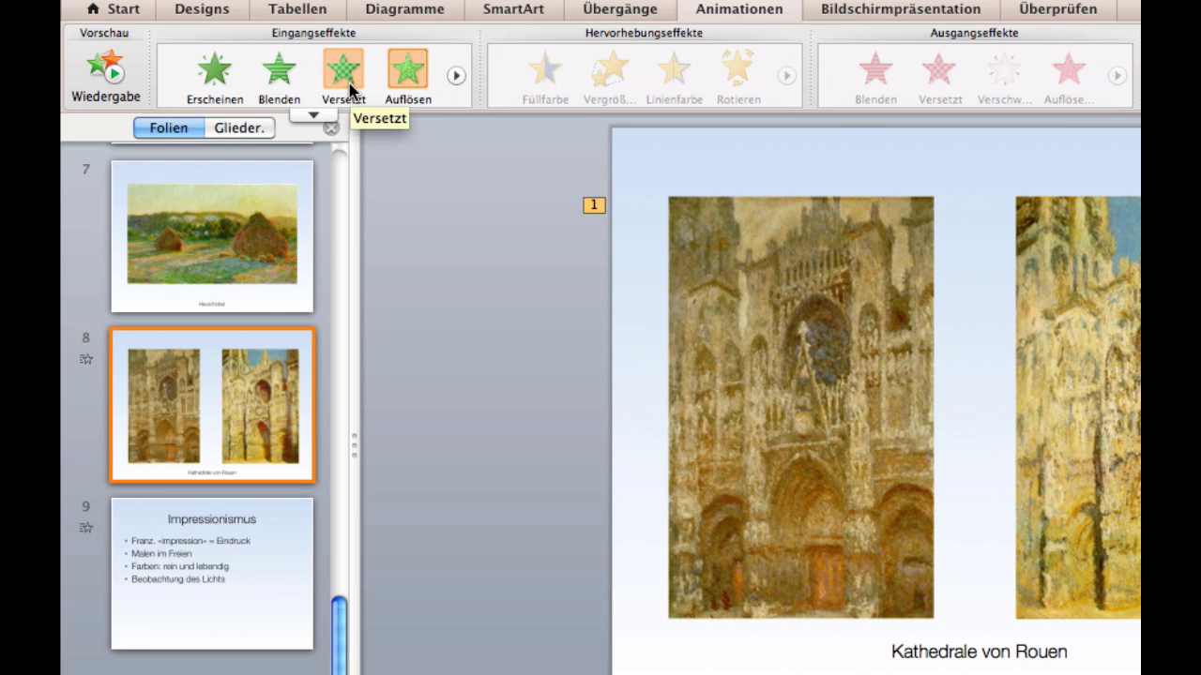
pyautogui.click(455, 76)
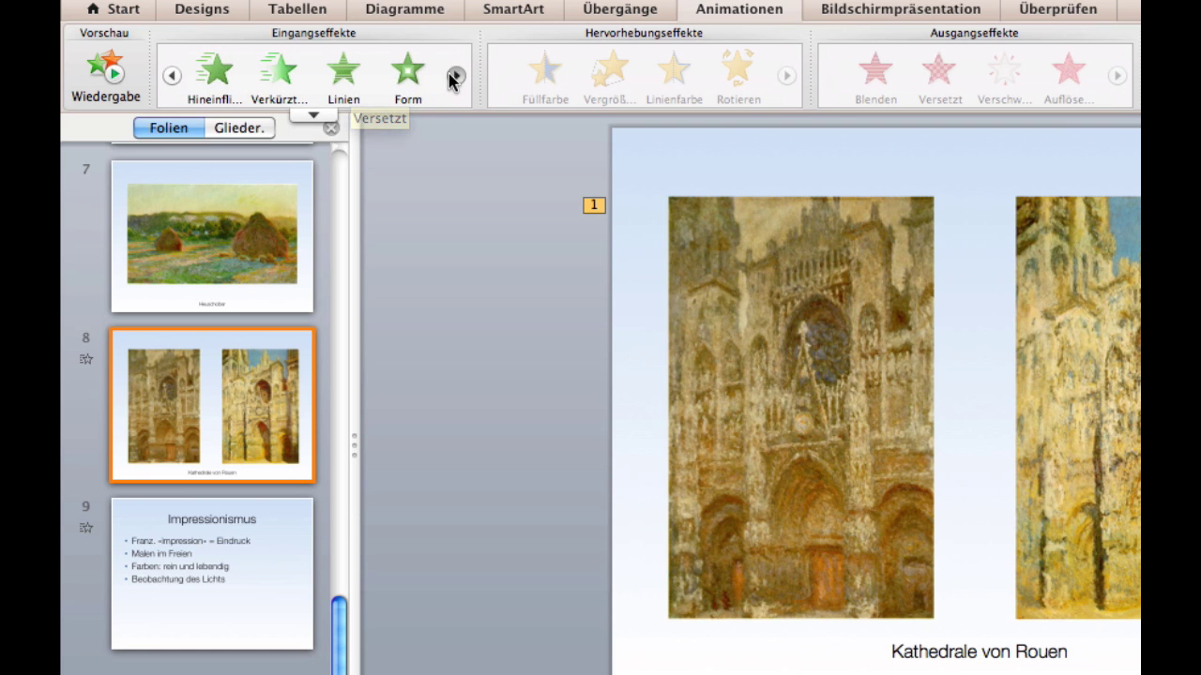
pyautogui.click(218, 75)
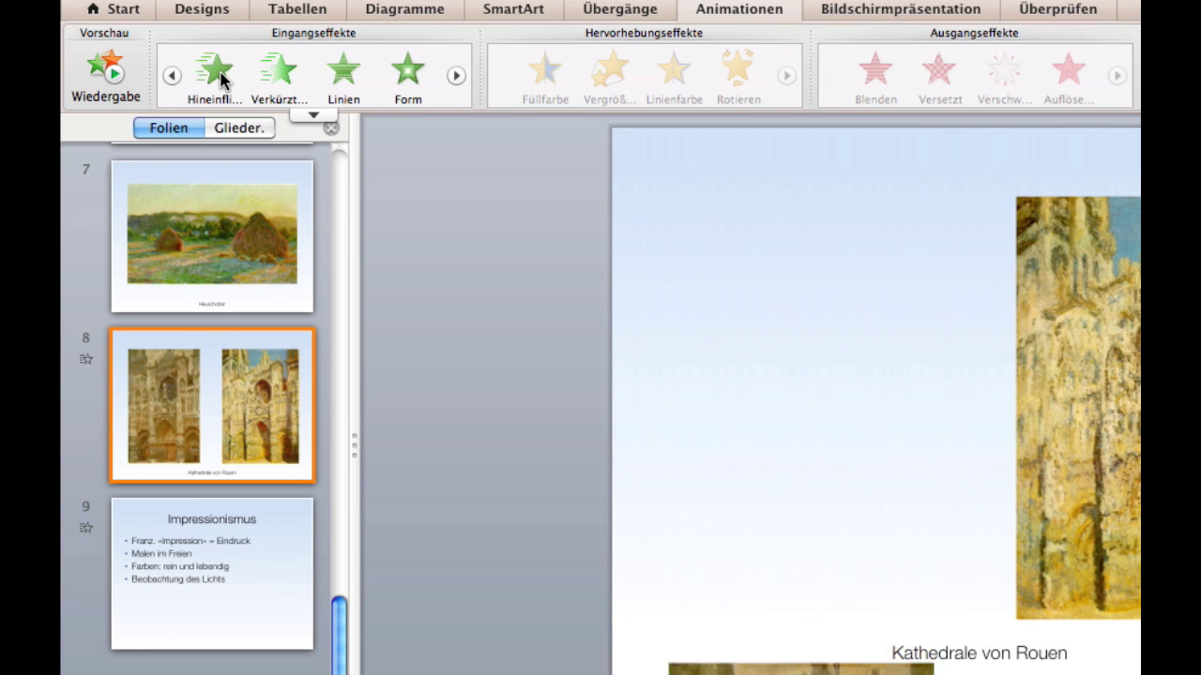
pyautogui.click(222, 80)
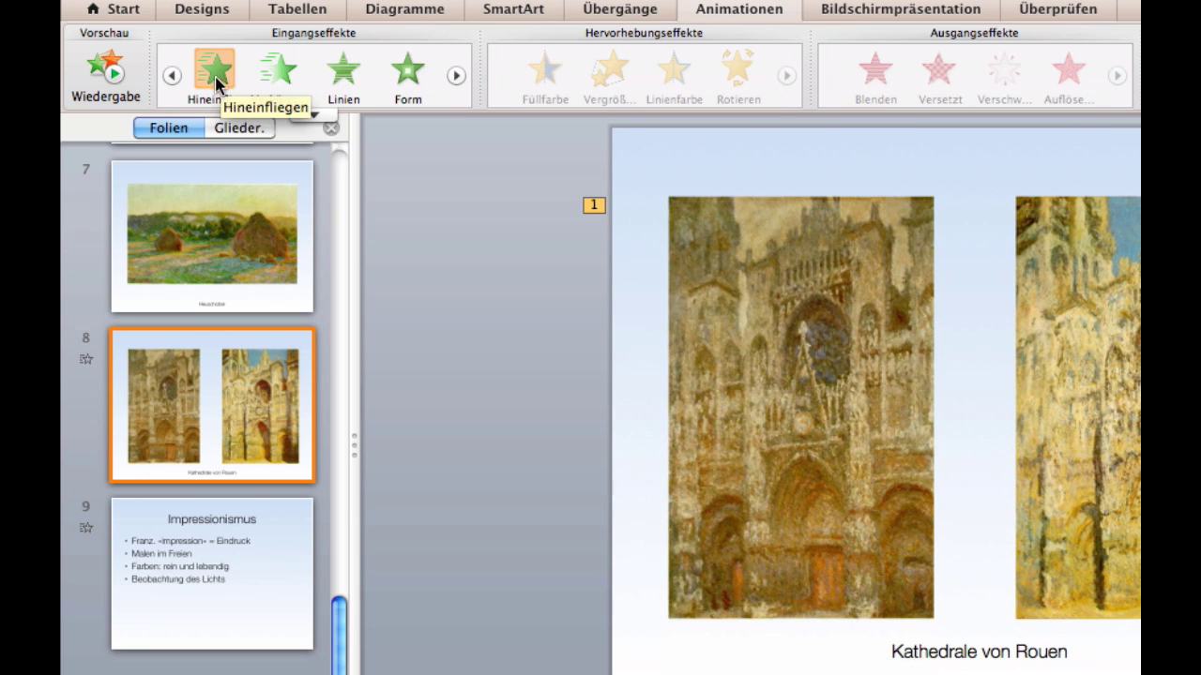
pyautogui.click(172, 76)
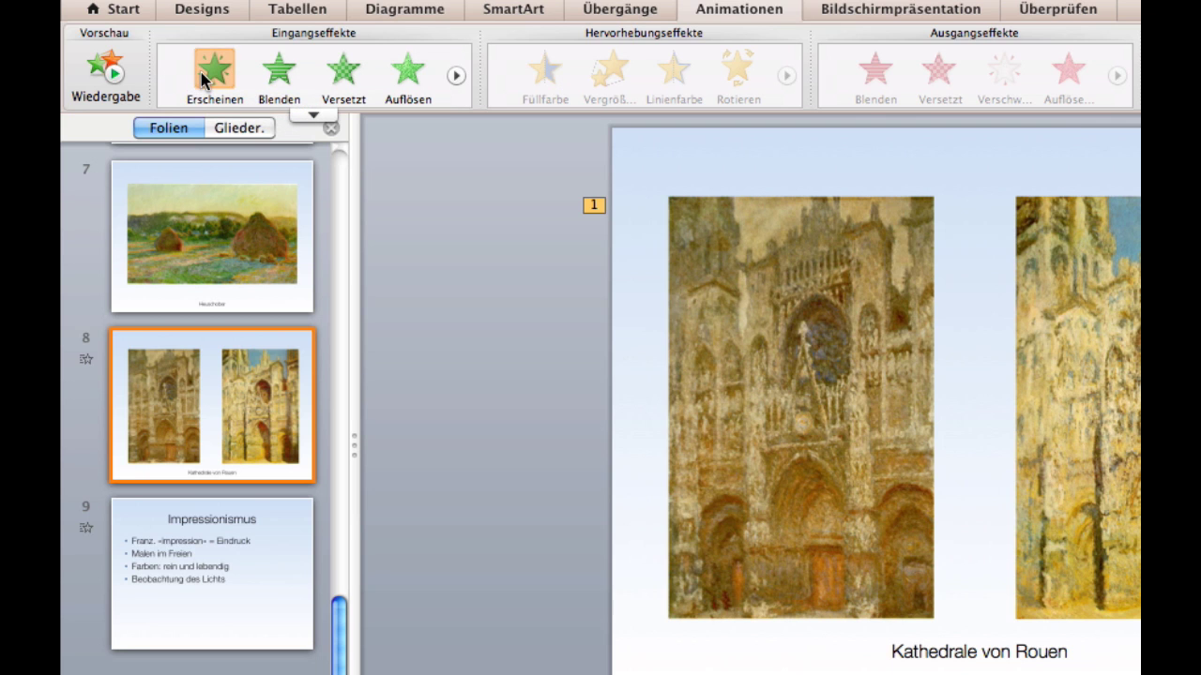
pyautogui.click(200, 72)
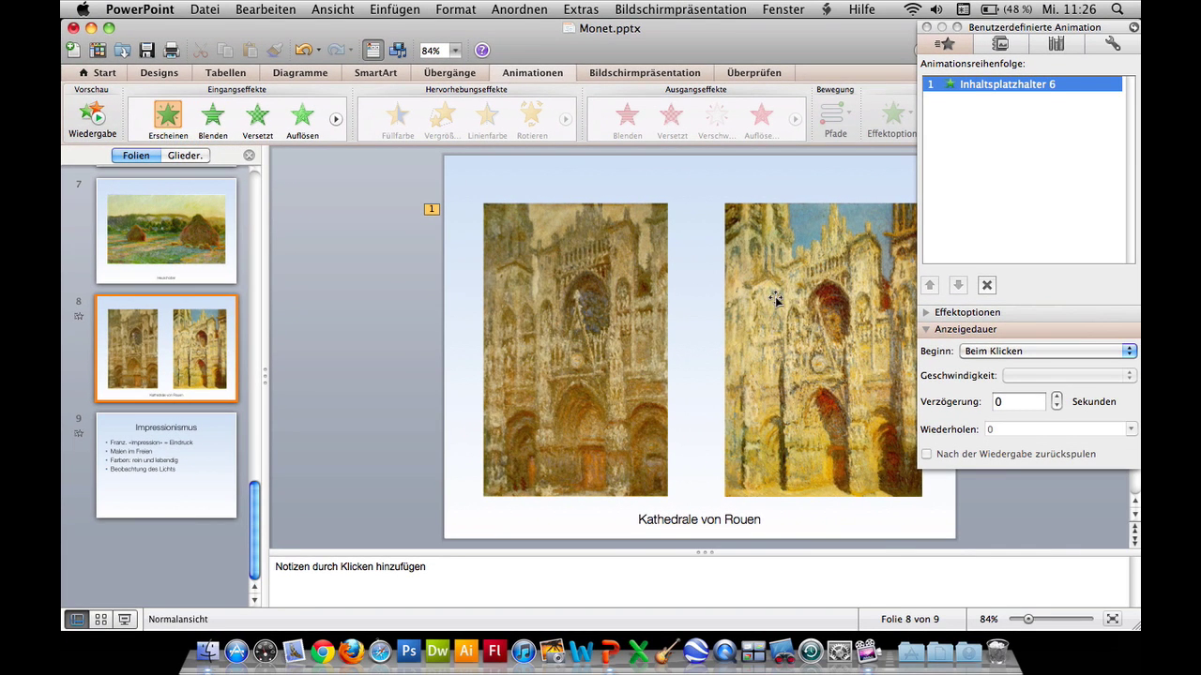
# Give the right cathedral painting Erscheinen, keep it second in order, and check its on-click start
pyautogui.click(778, 300)
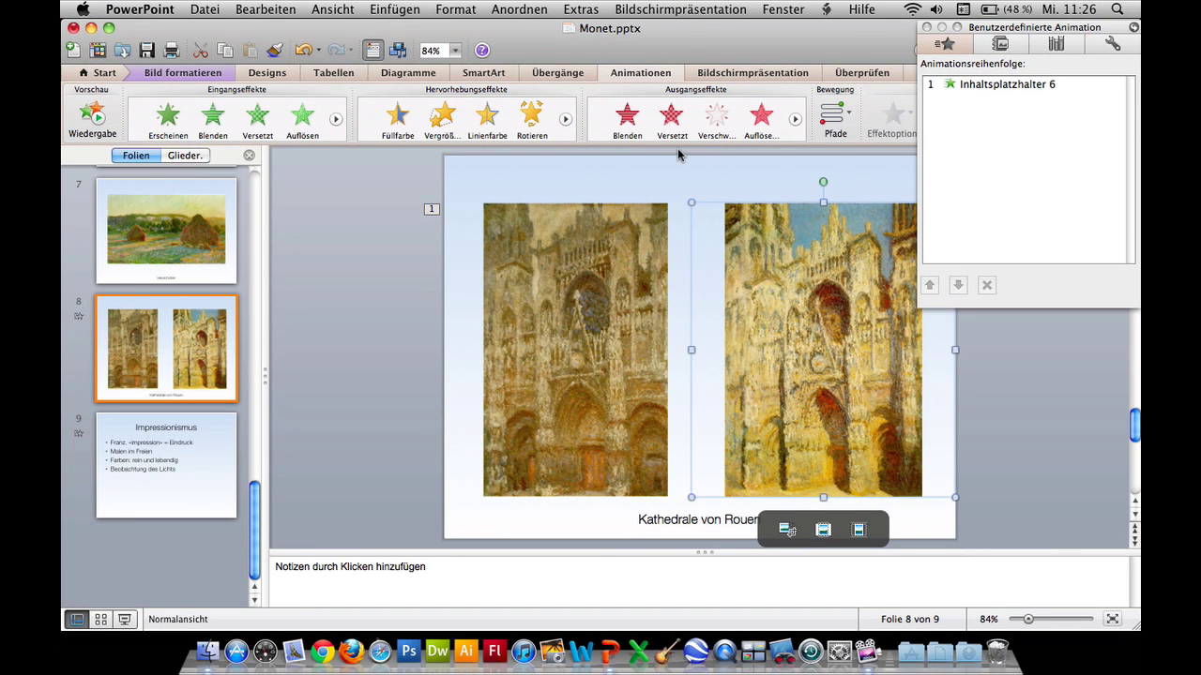
pyautogui.click(169, 116)
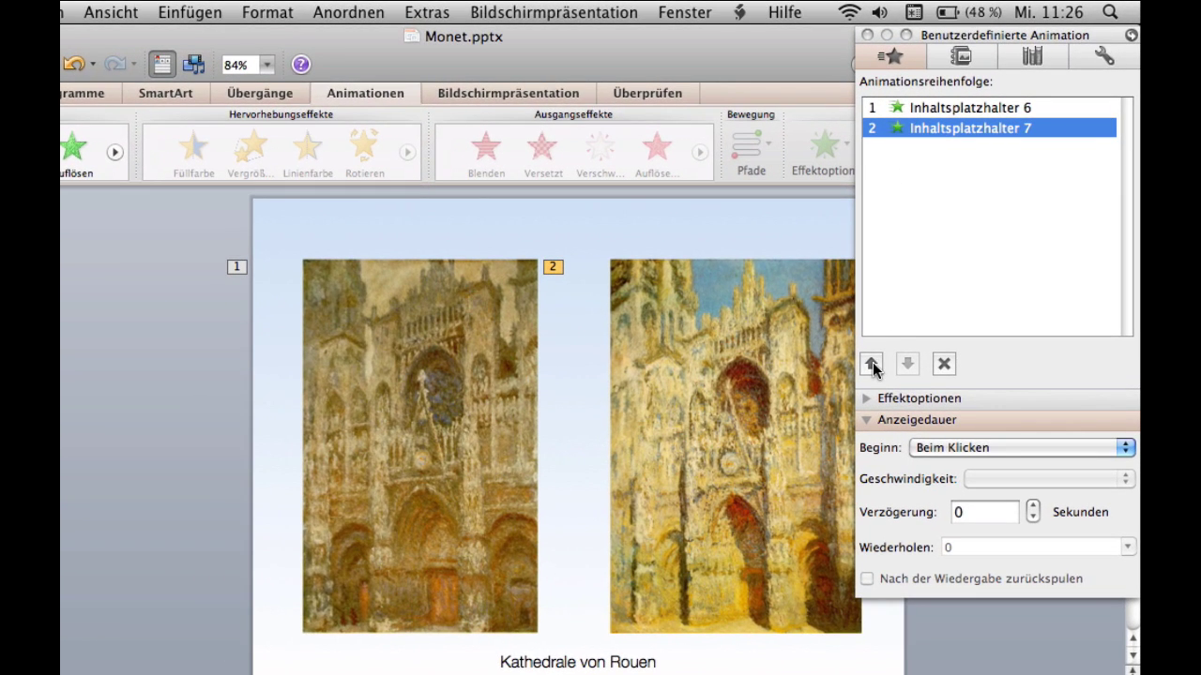
pyautogui.click(871, 365)
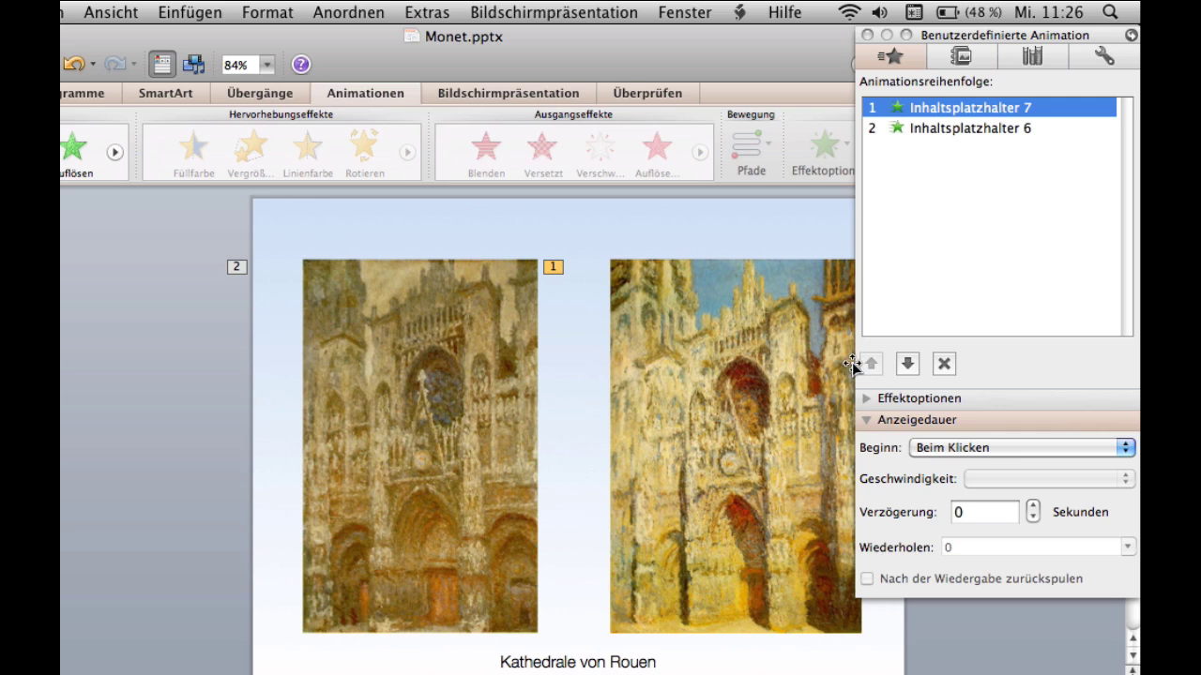
pyautogui.click(907, 366)
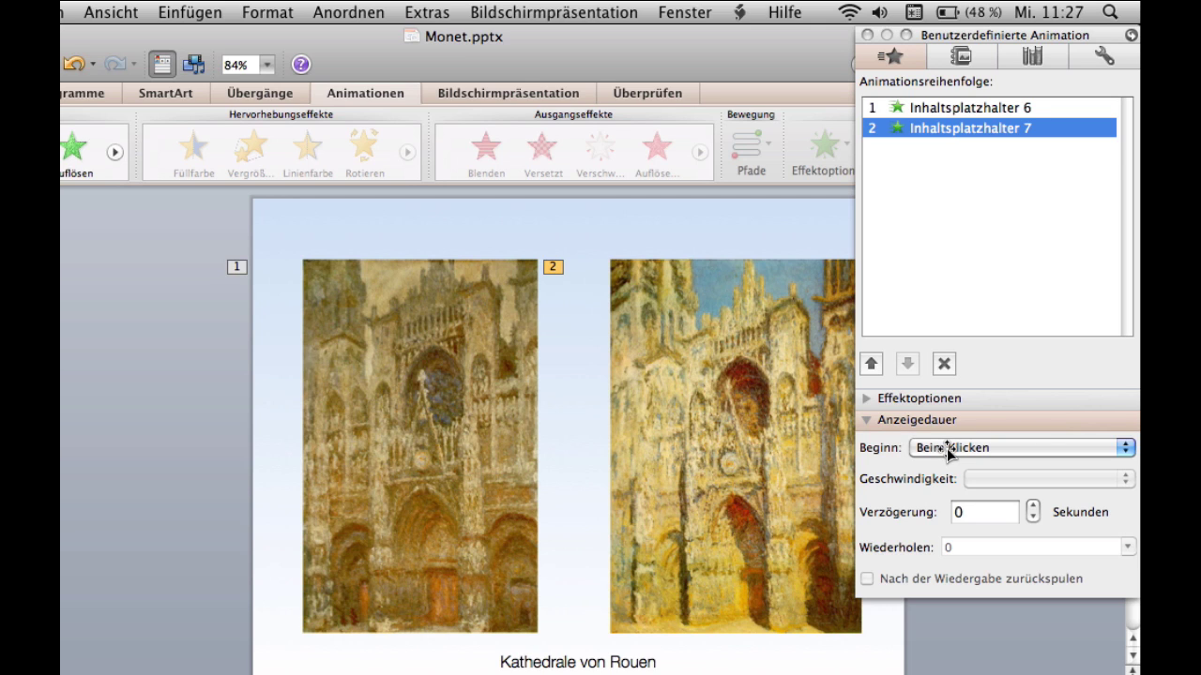
pyautogui.click(946, 449)
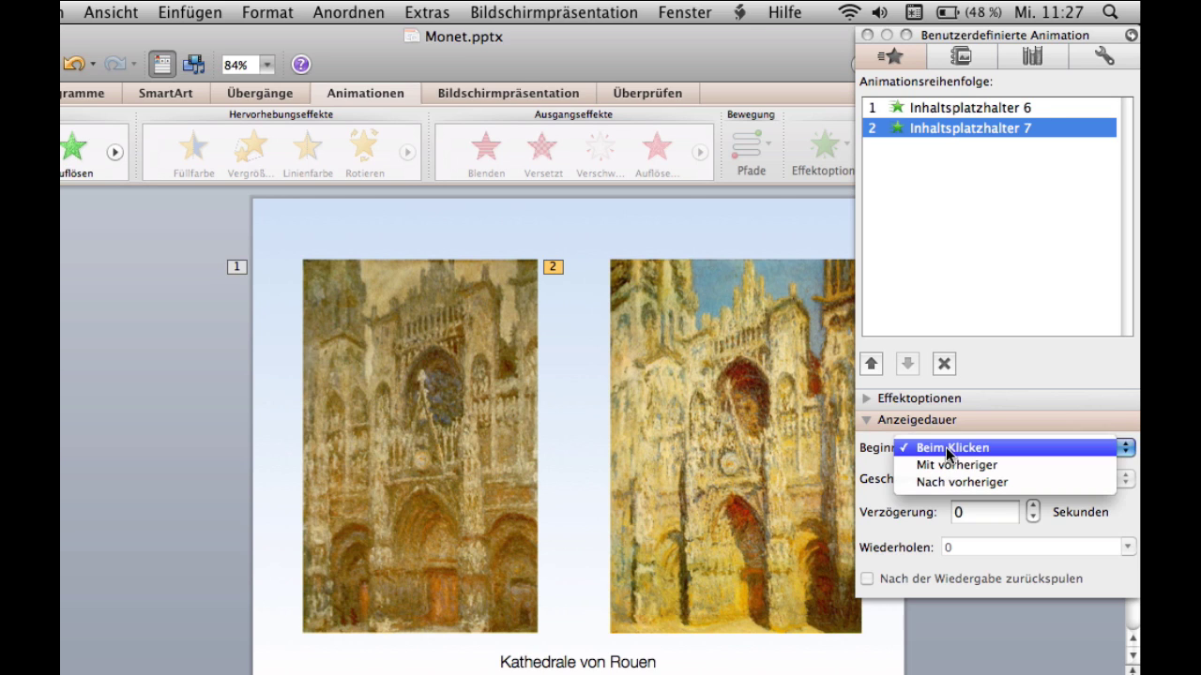
pyautogui.click(949, 447)
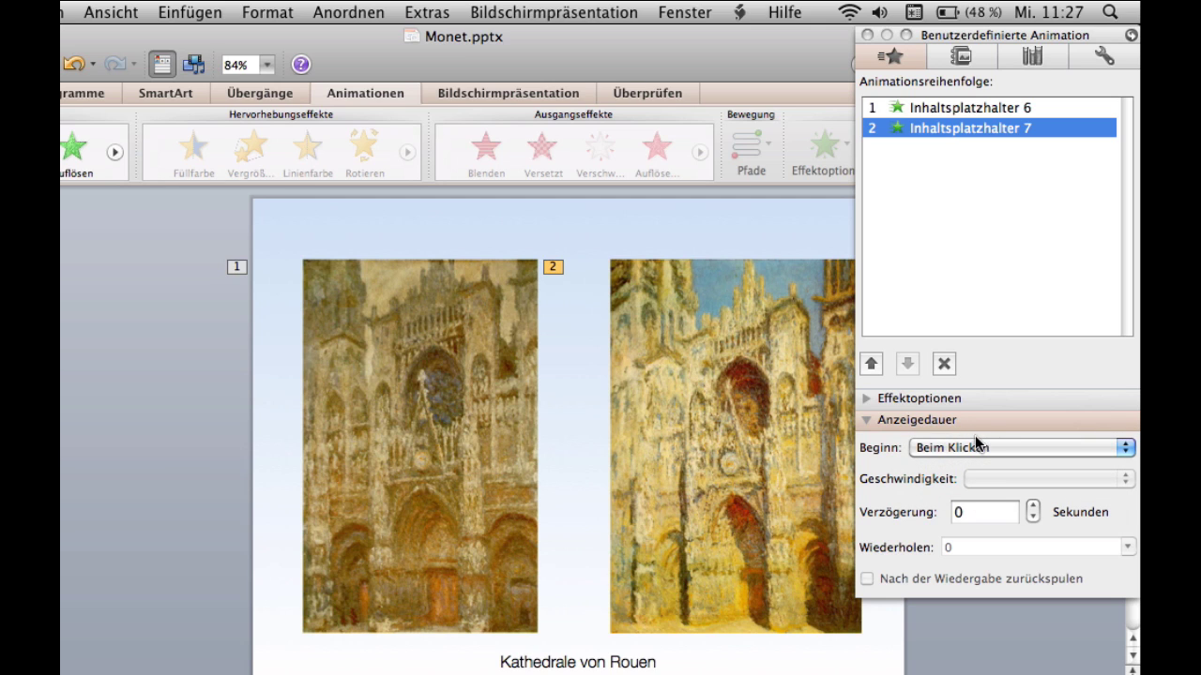
pyautogui.click(970, 447)
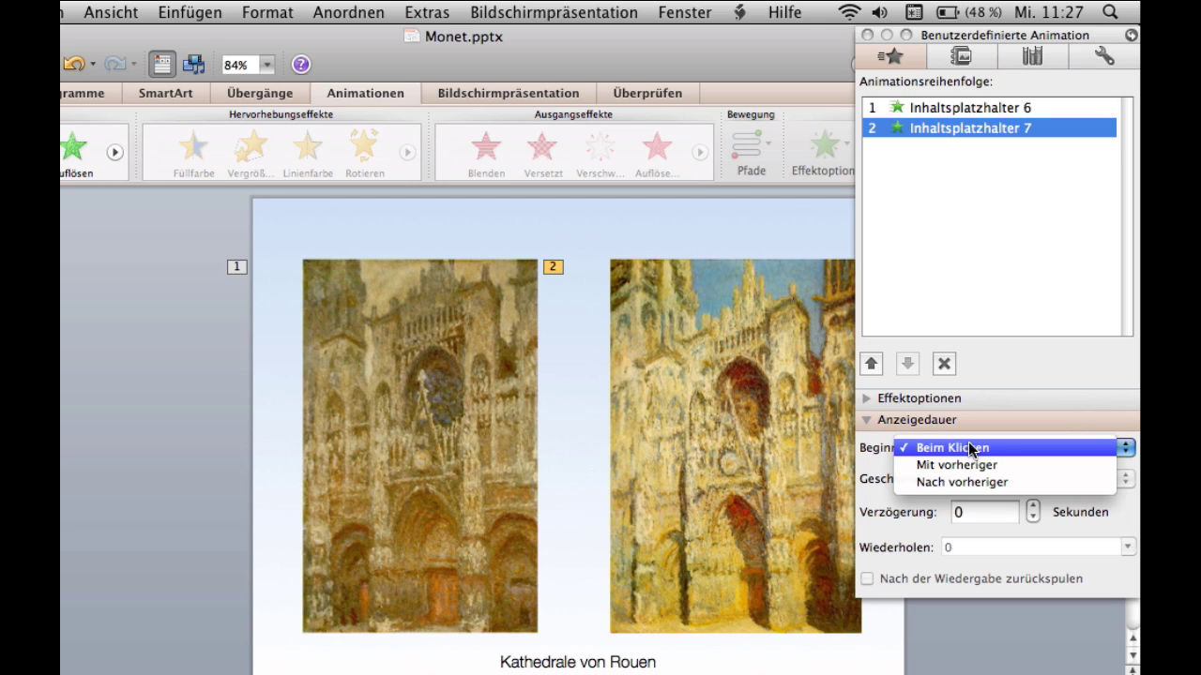